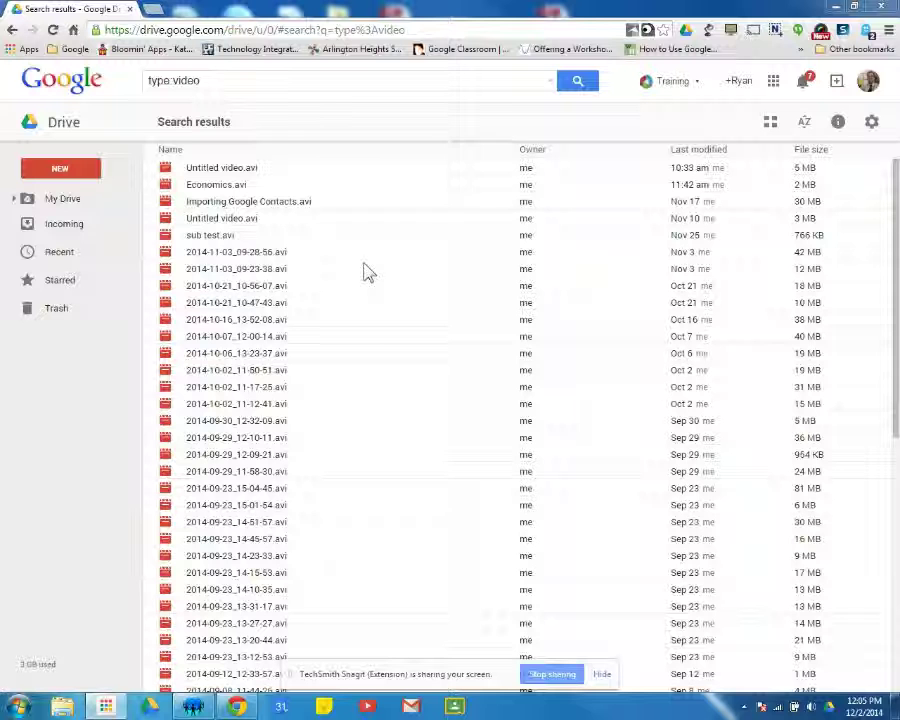
double_click(220, 193)
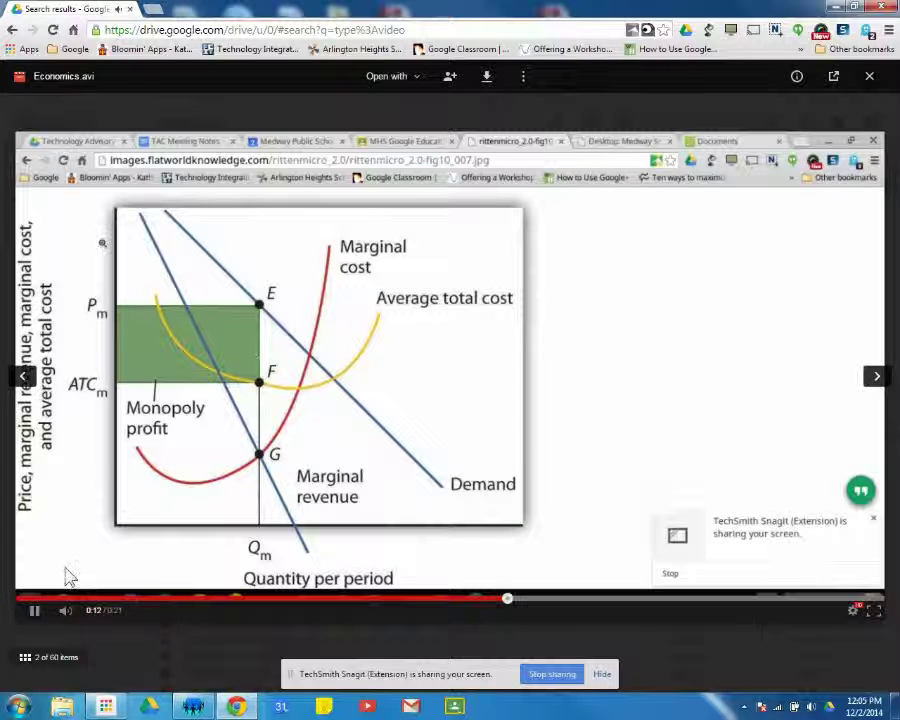
left_click(34, 609)
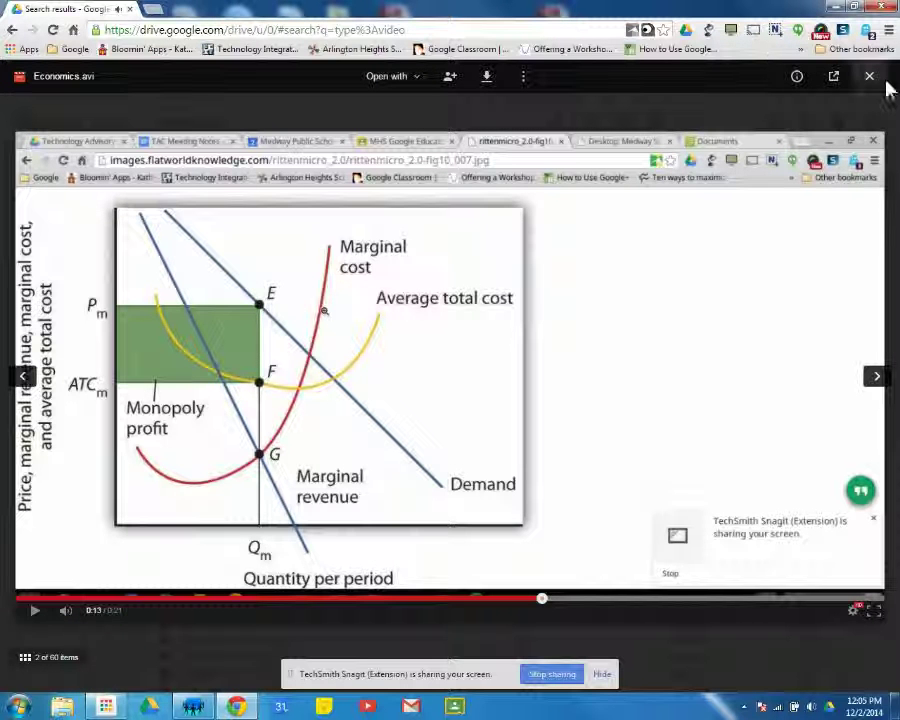
left_click(868, 79)
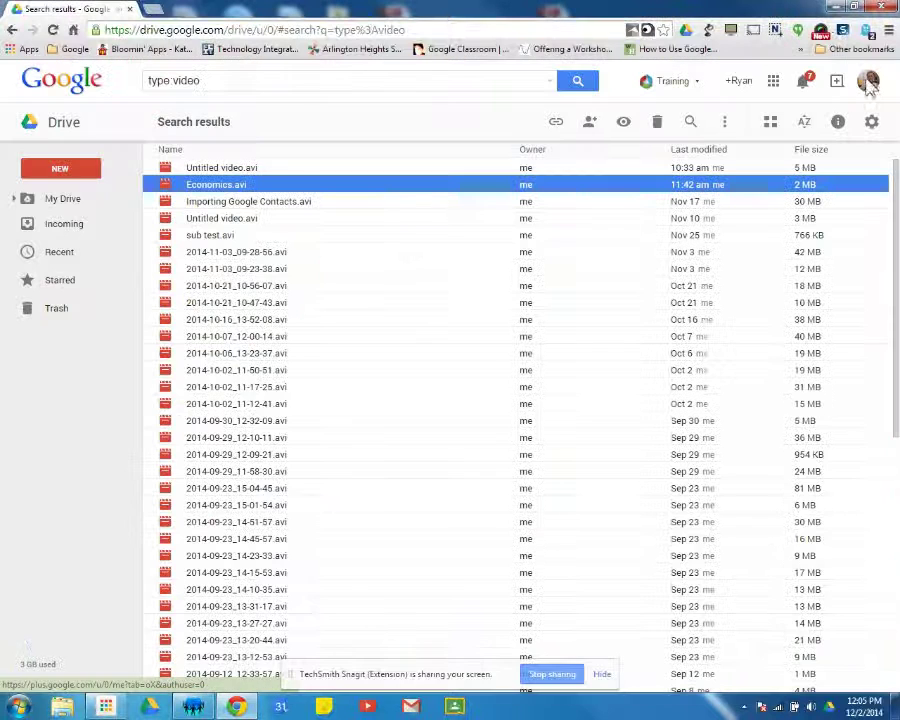
left_click(68, 174)
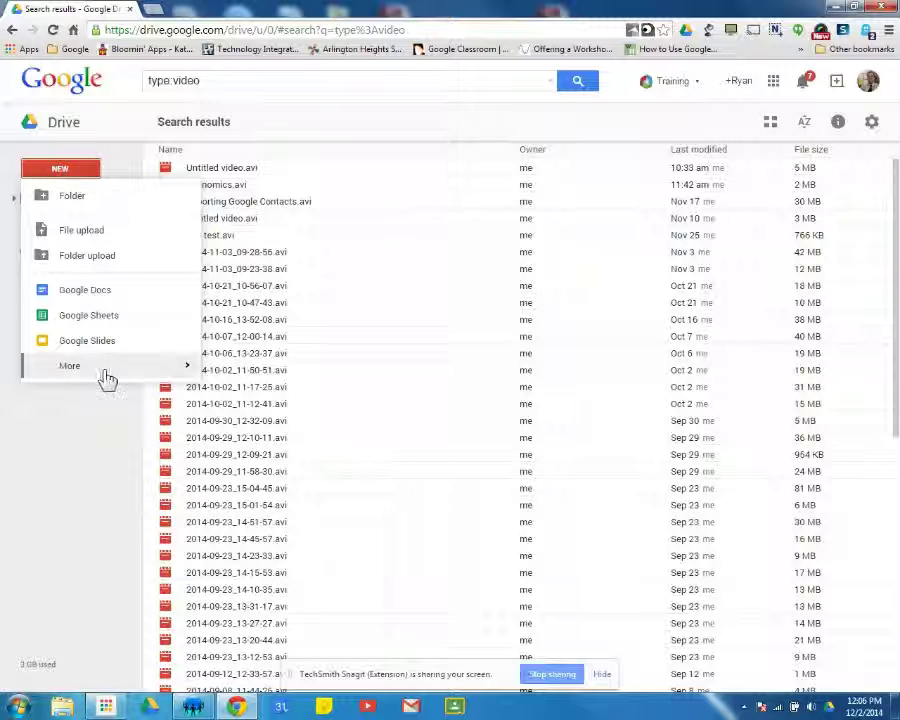
mouse_move(104, 372)
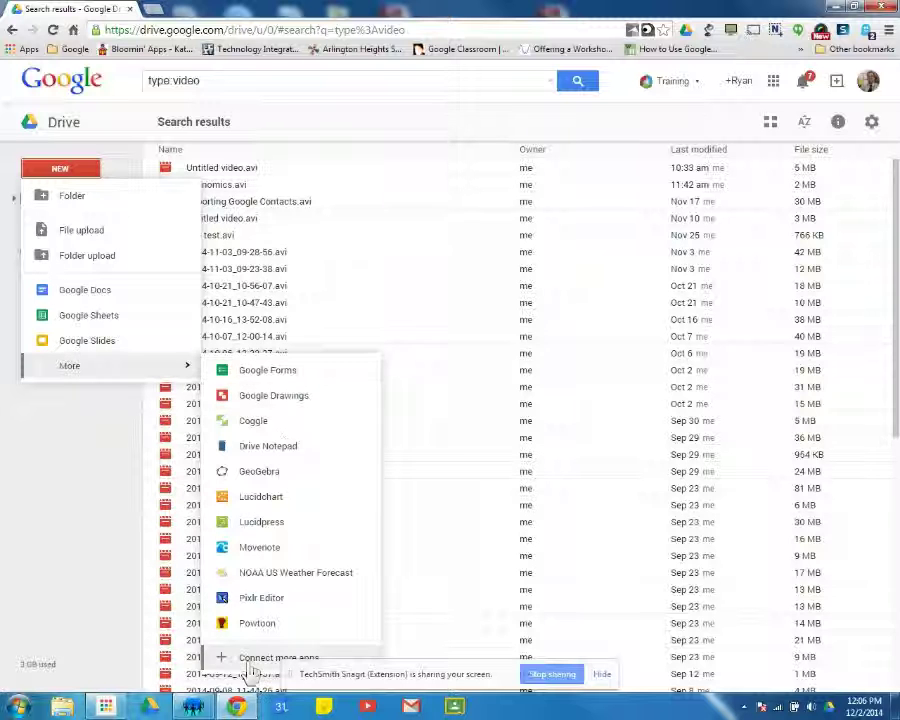
left_click(248, 657)
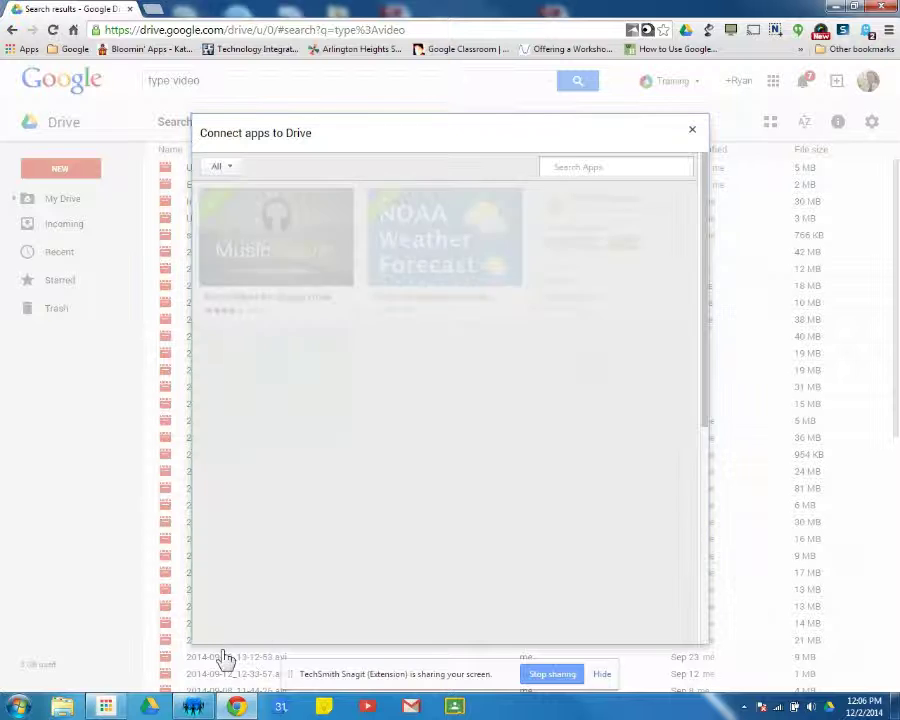
left_click(575, 165)
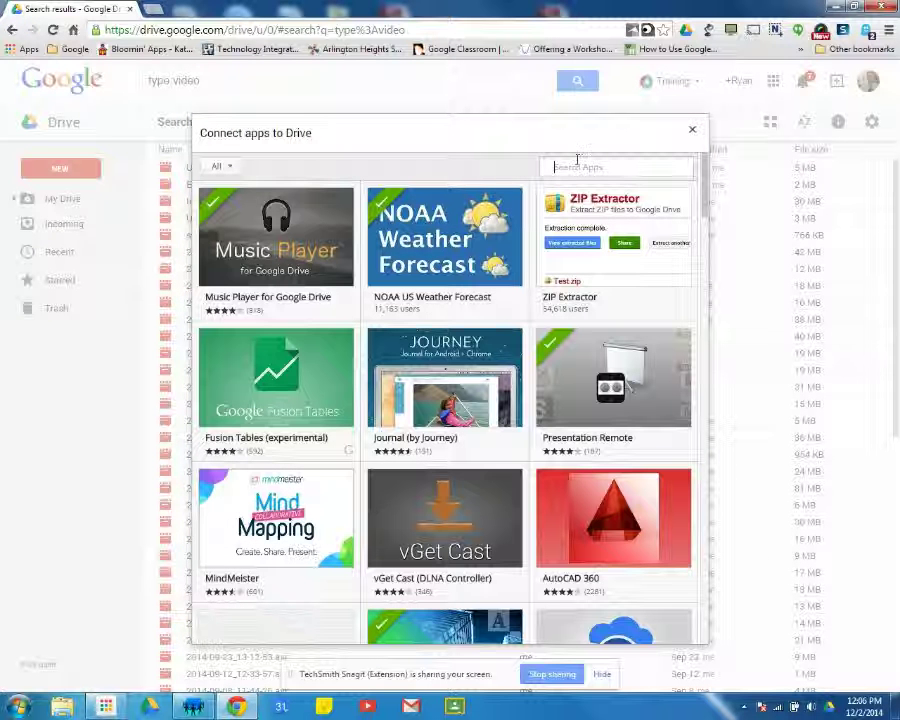
type("wrive vi")
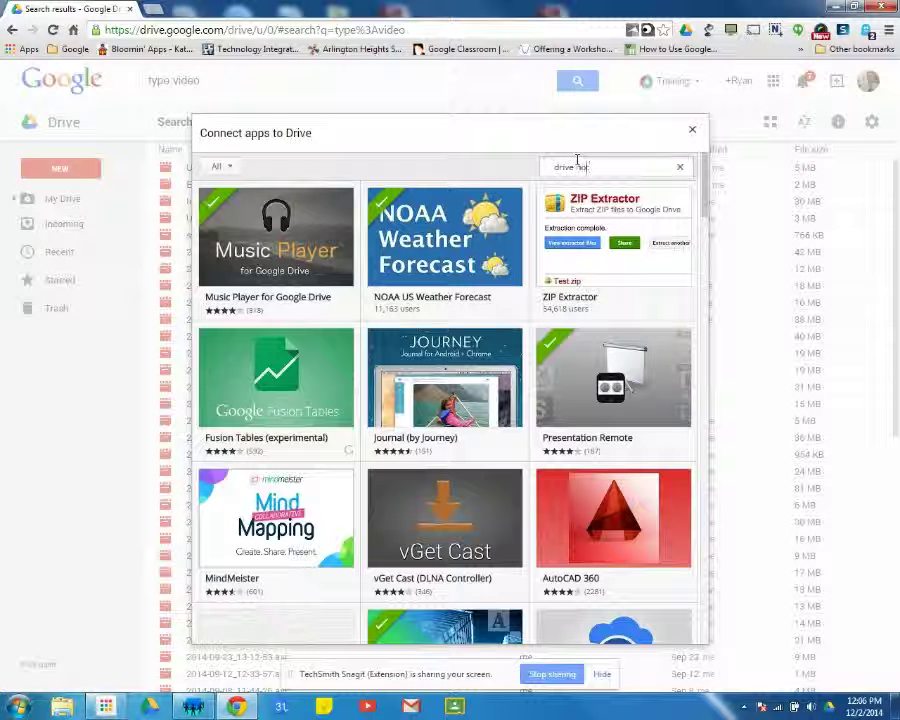
type("tepad")
key("Return")
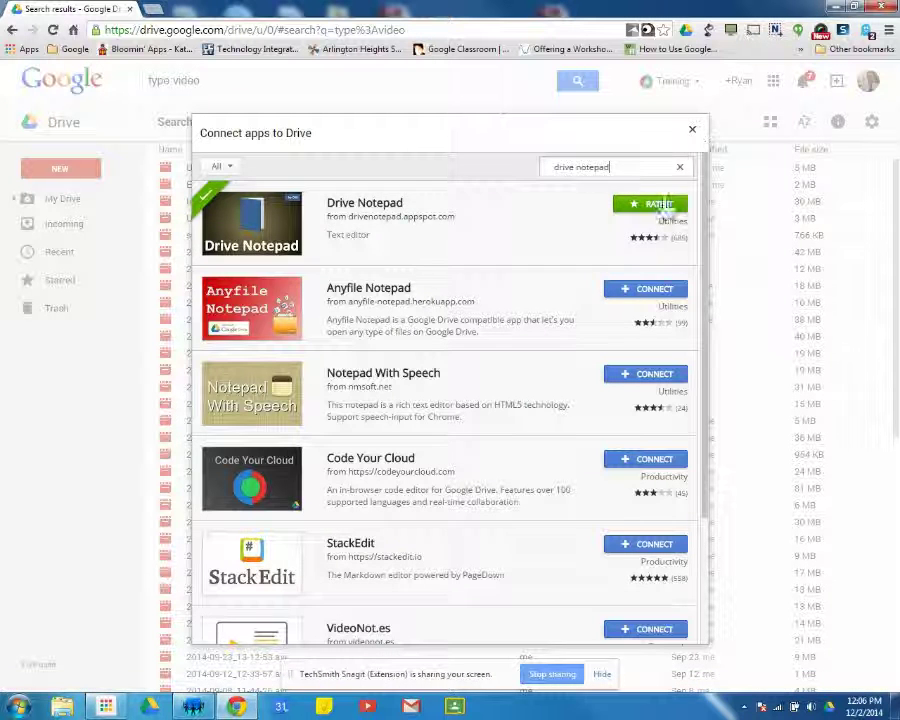
left_click(692, 133)
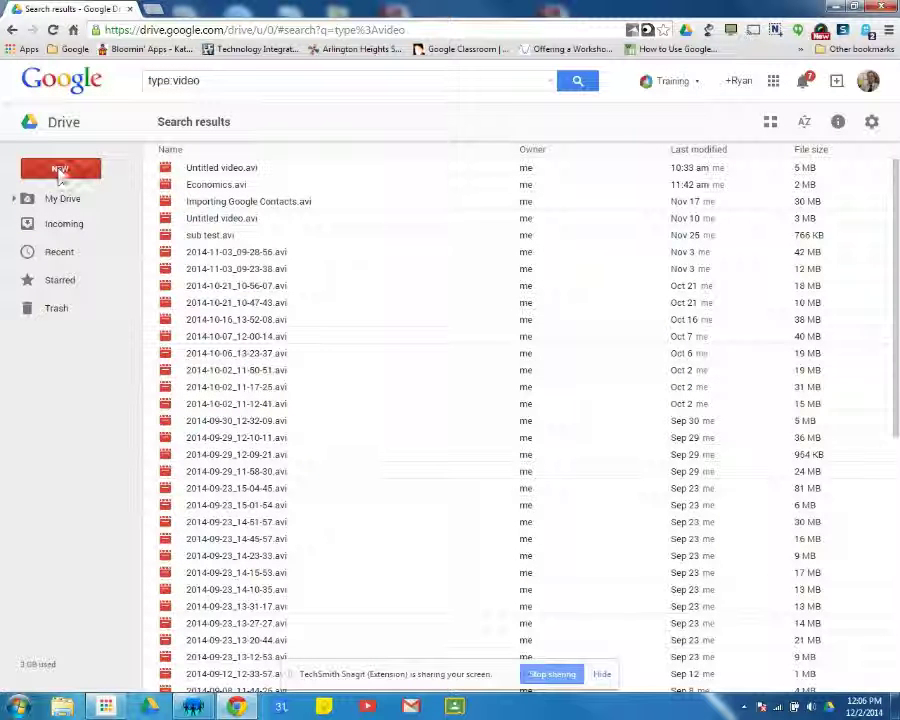
Create a new blank Drive Notepad file and place the cursor on line 1
left_click(88, 176)
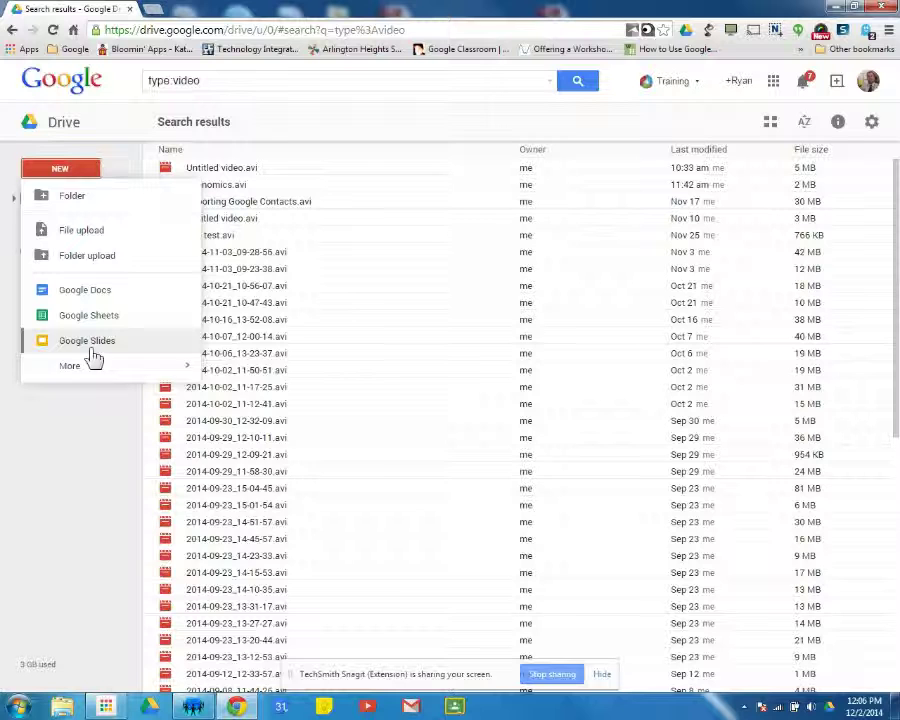
mouse_move(91, 374)
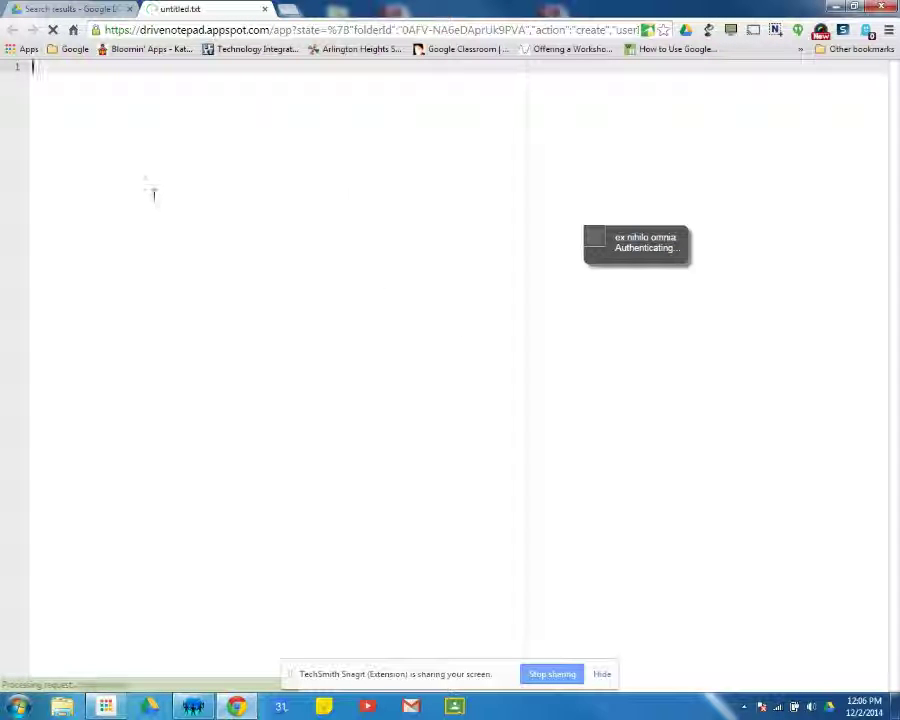
left_click(37, 67)
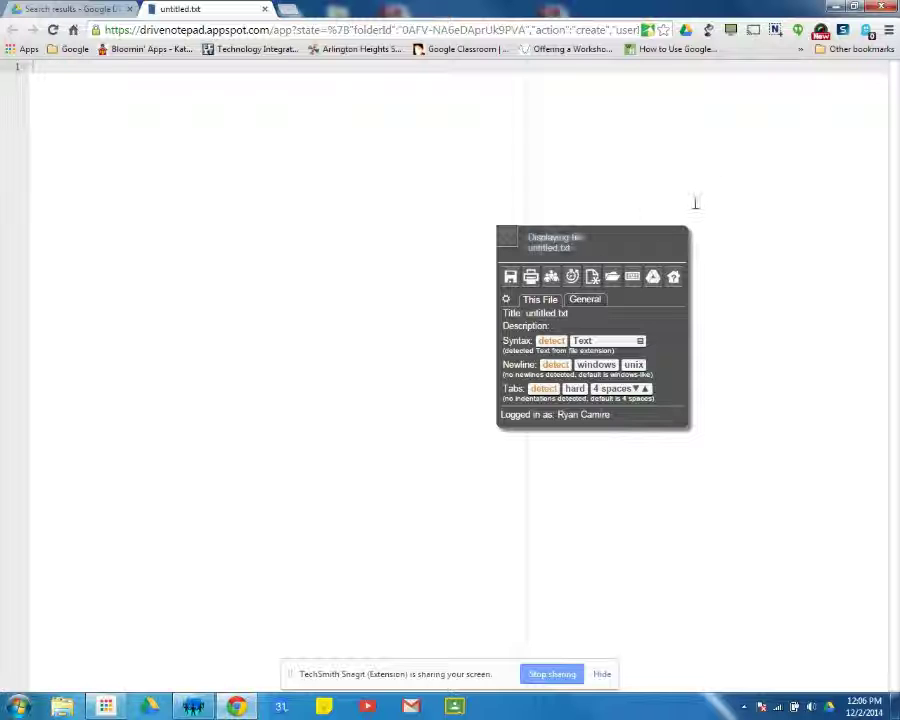
Move the floating file information panel to the upper right, off the text area
left_click(668, 255)
left_click(651, 251)
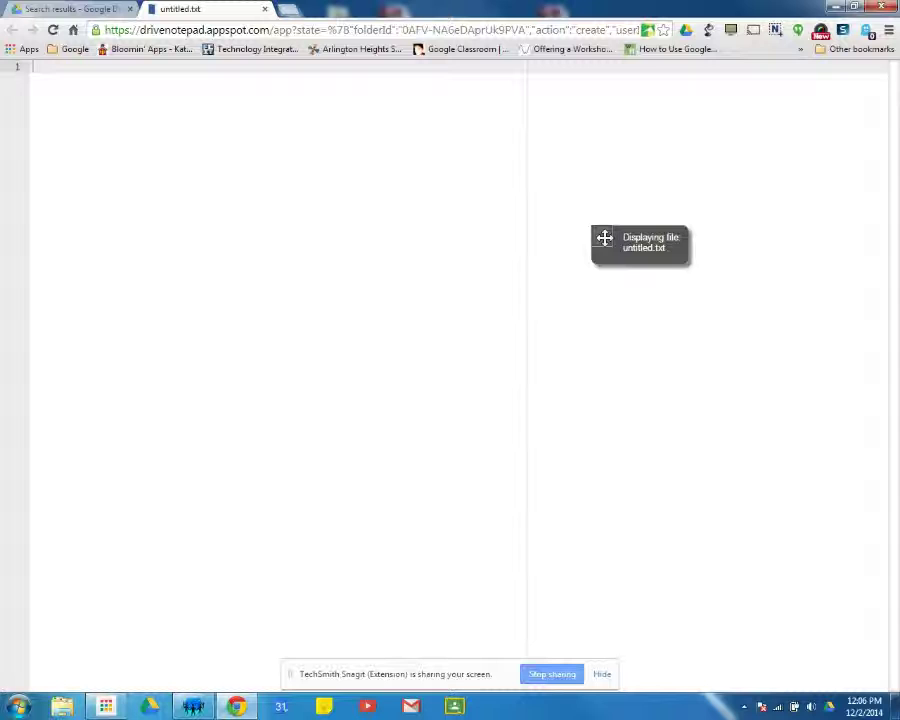
left_click(640, 250)
left_click_drag(512, 235, 679, 120)
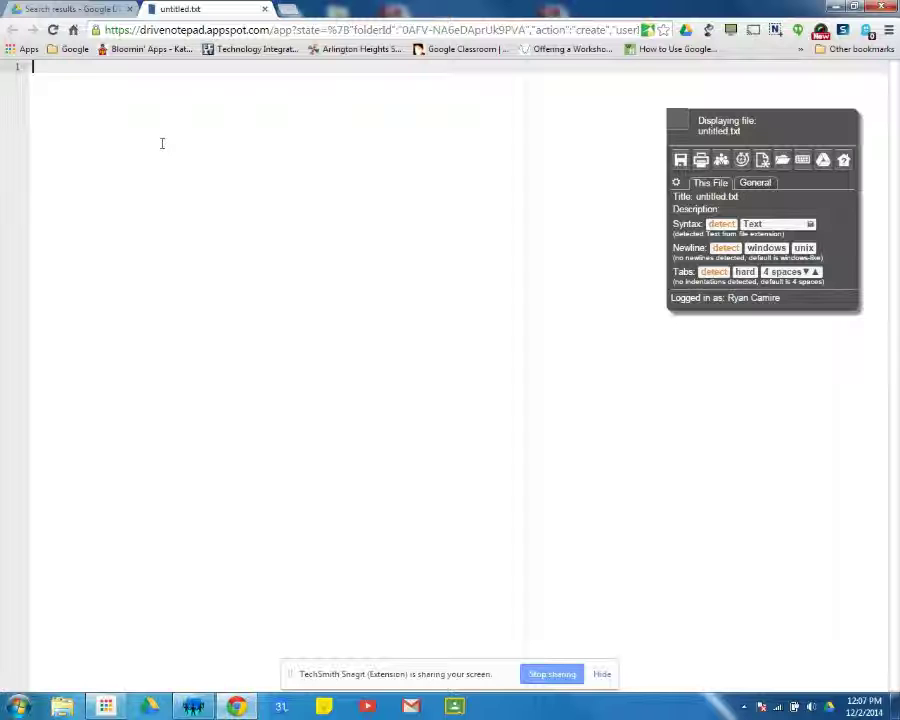
Write caption 1, timed 00:00:02 --> 00:00:07: "This guy doesn't know what he is talking about."
type("1")
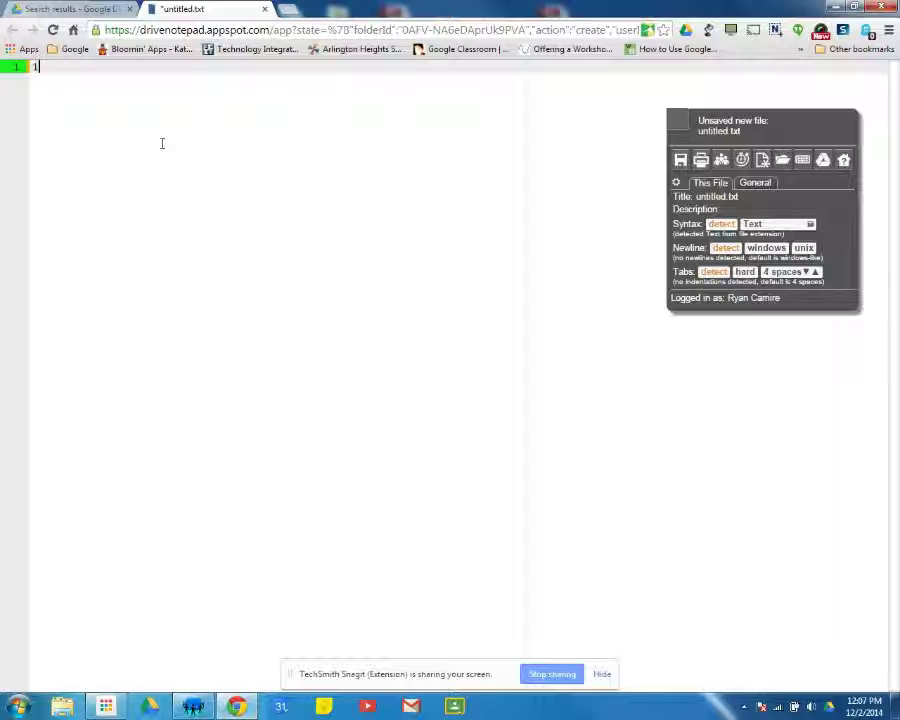
key("Return")
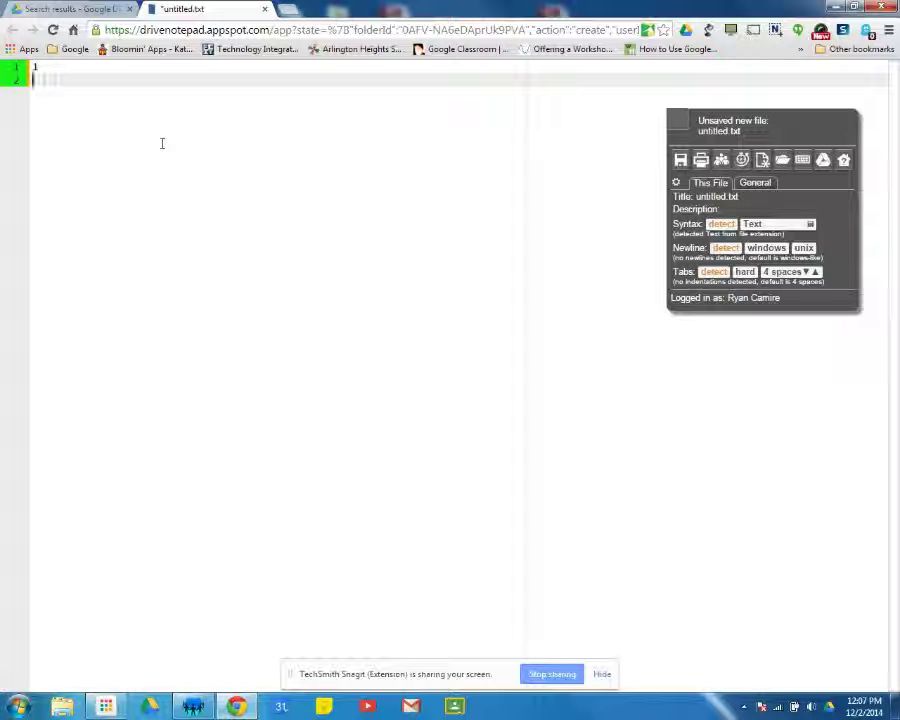
type("00:00:02")
type("--> 00:00 ")
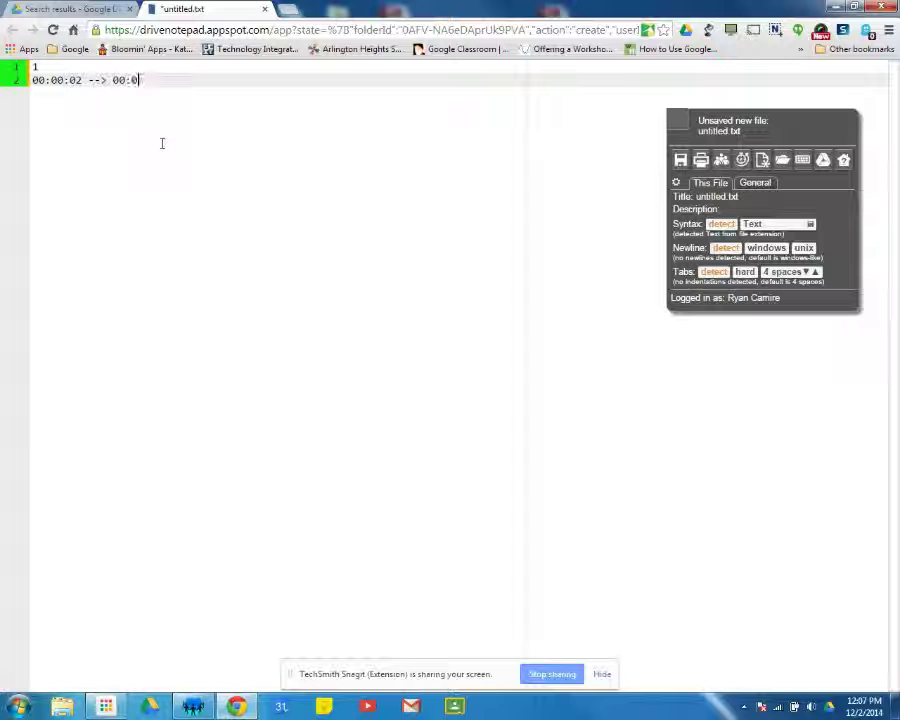
type(":07")
key("Return")
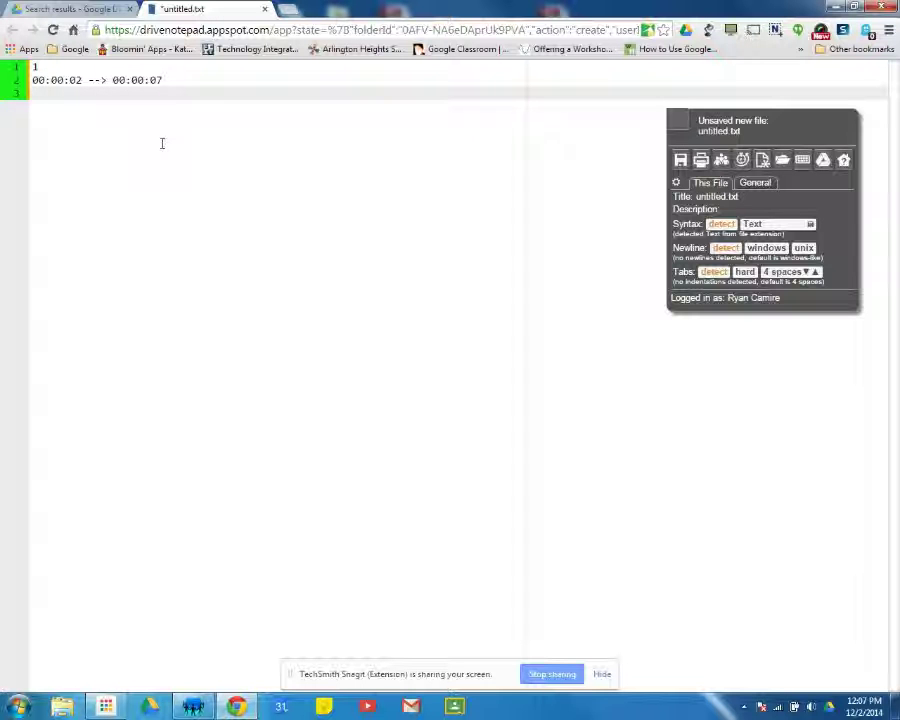
type("This guy doesn't know what")
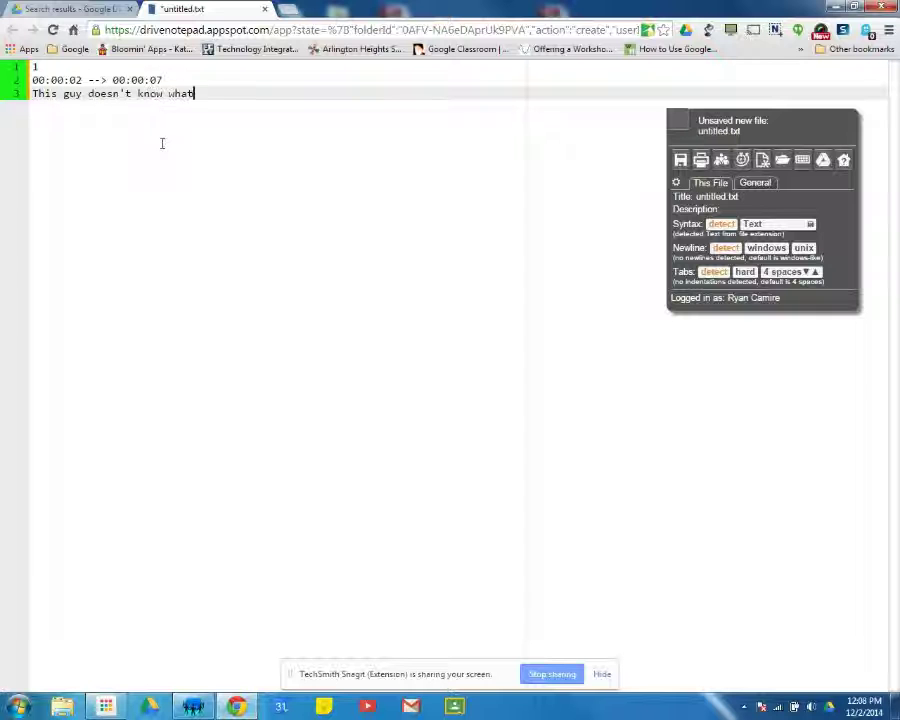
type(" he is talking ")
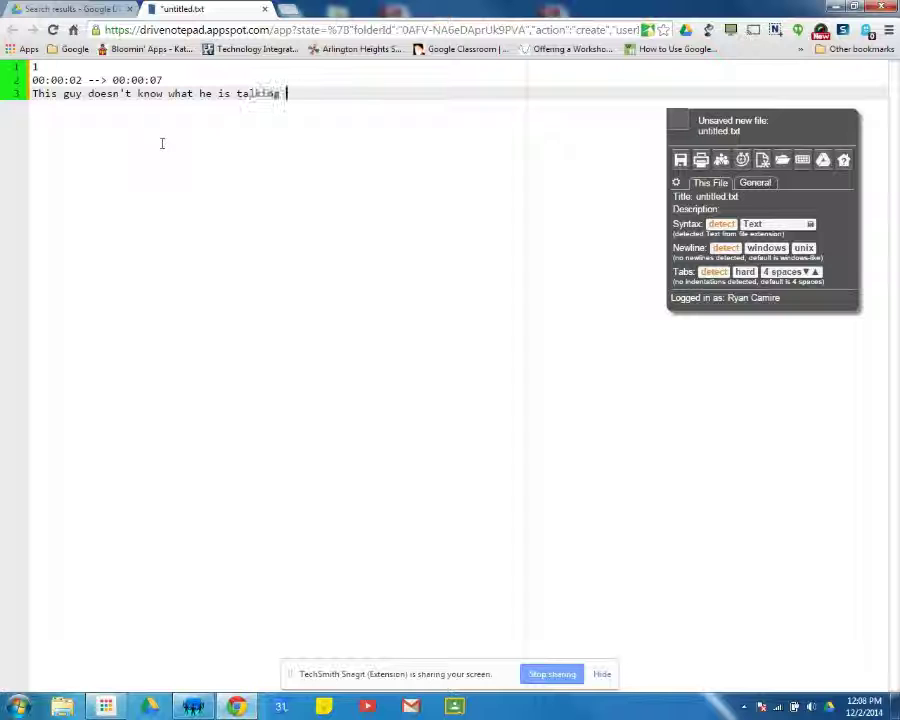
type("about.")
key("Return")
key("Return")
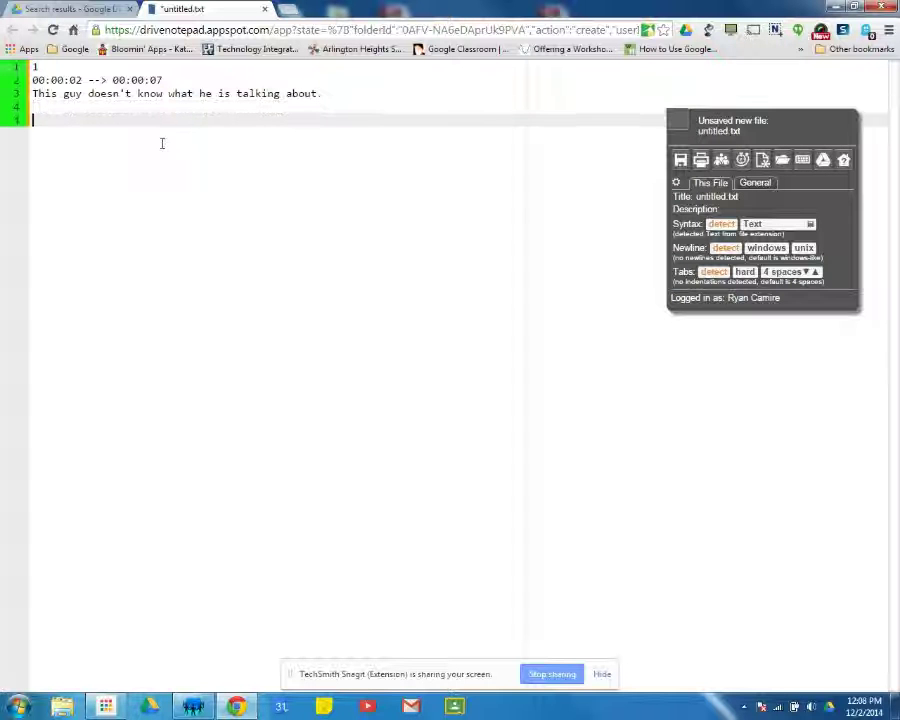
Write caption 2, timed 00:00:09 --> 00:00:12, with the text "Am I right?"
type("2")
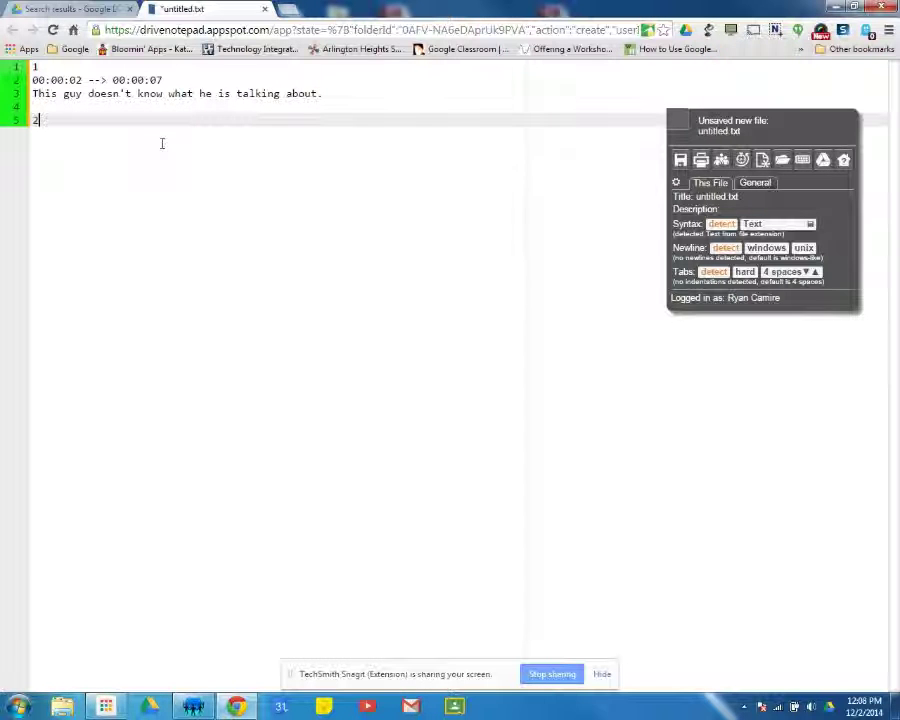
key("Return")
type("00:00")
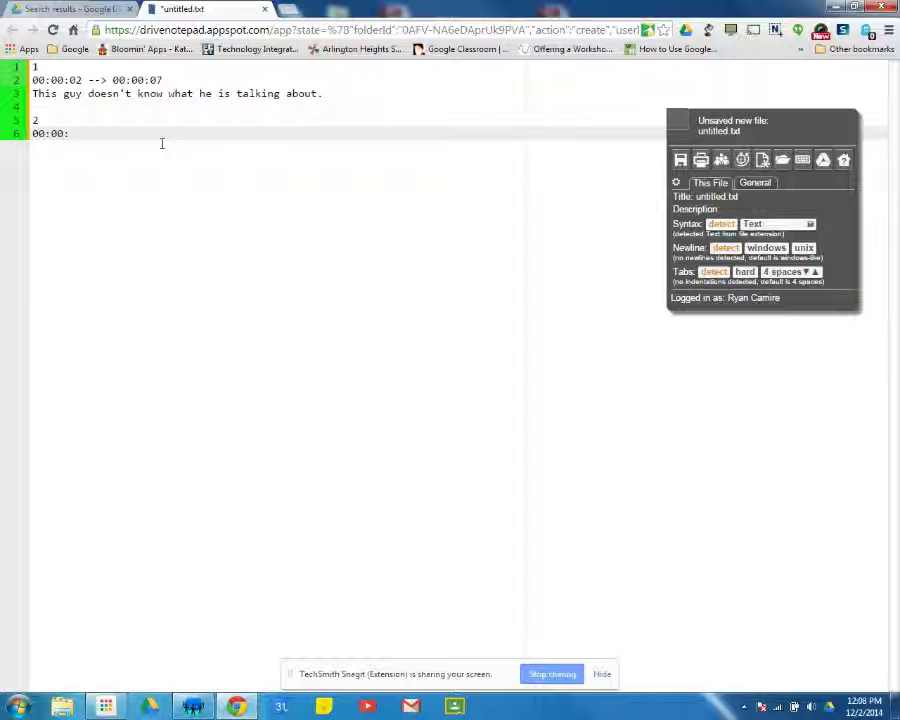
type(":09 -->")
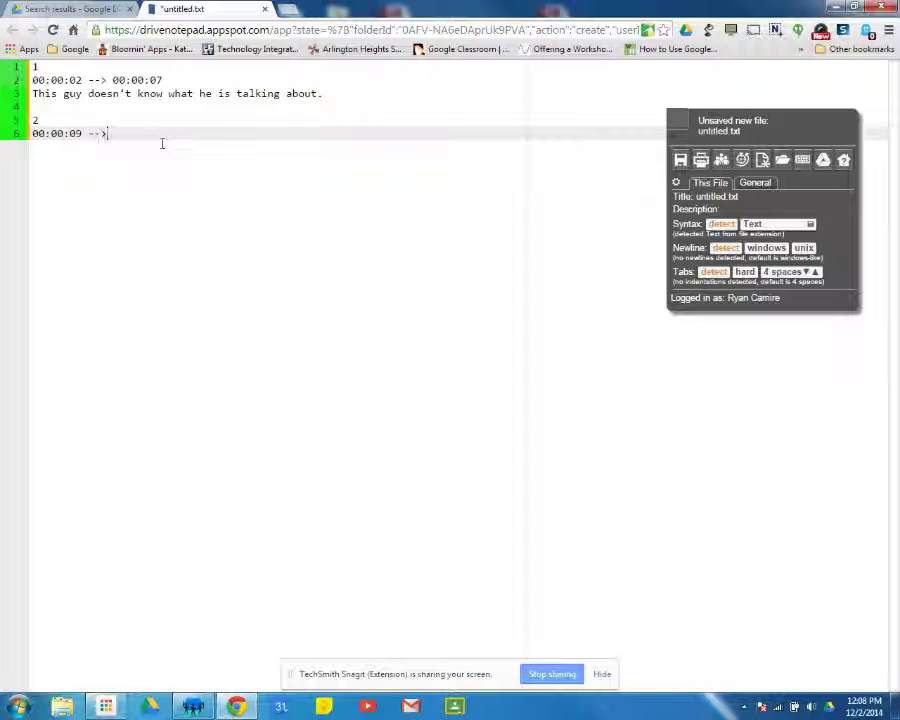
key("alt+f")
key("Escape")
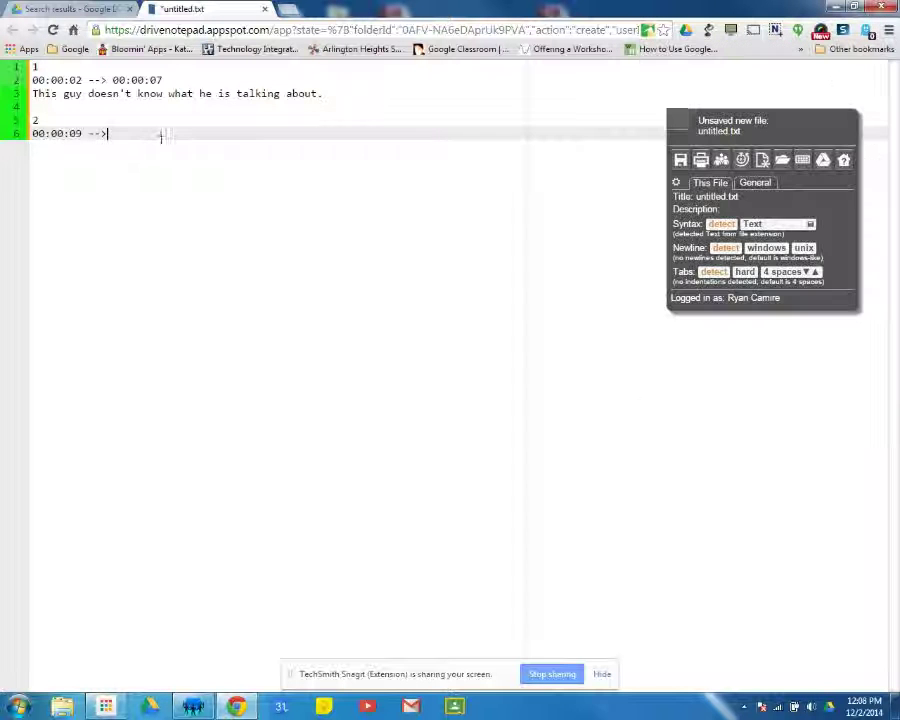
type("00")
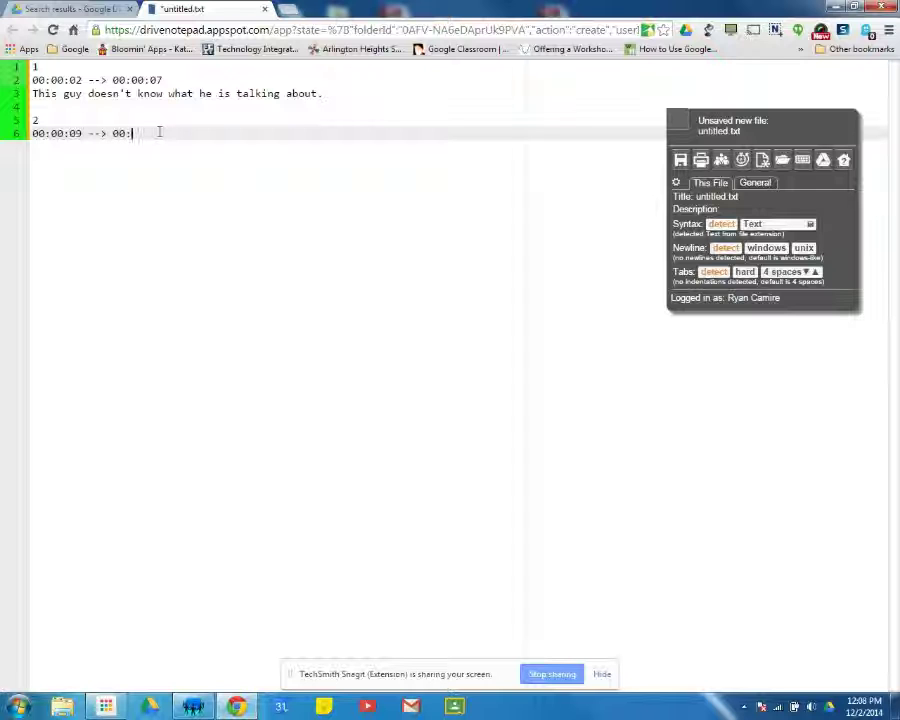
type(":00:11")
key("Return")
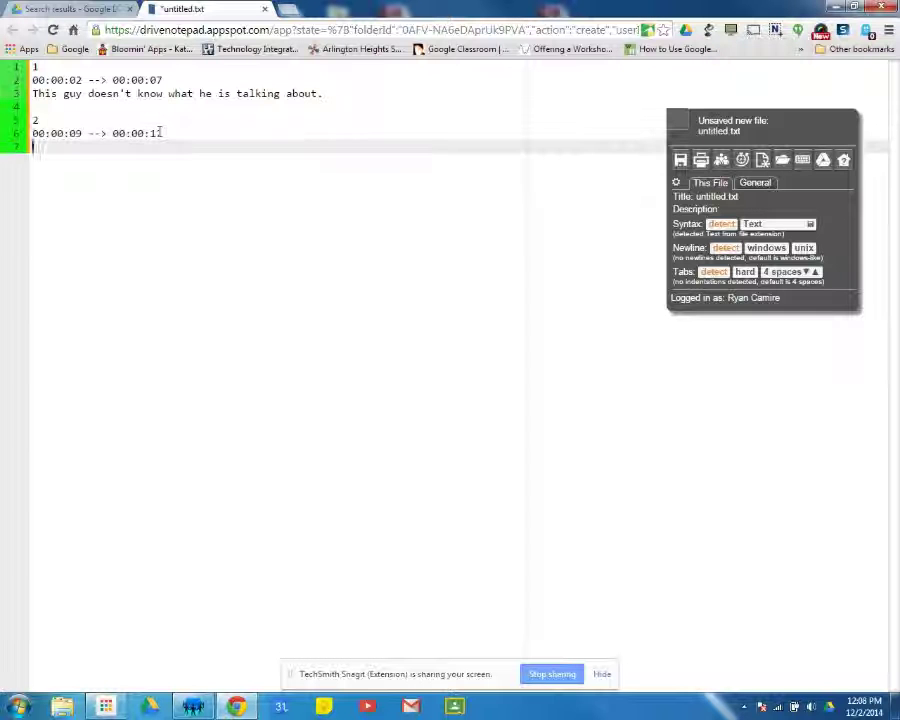
type("Am i")
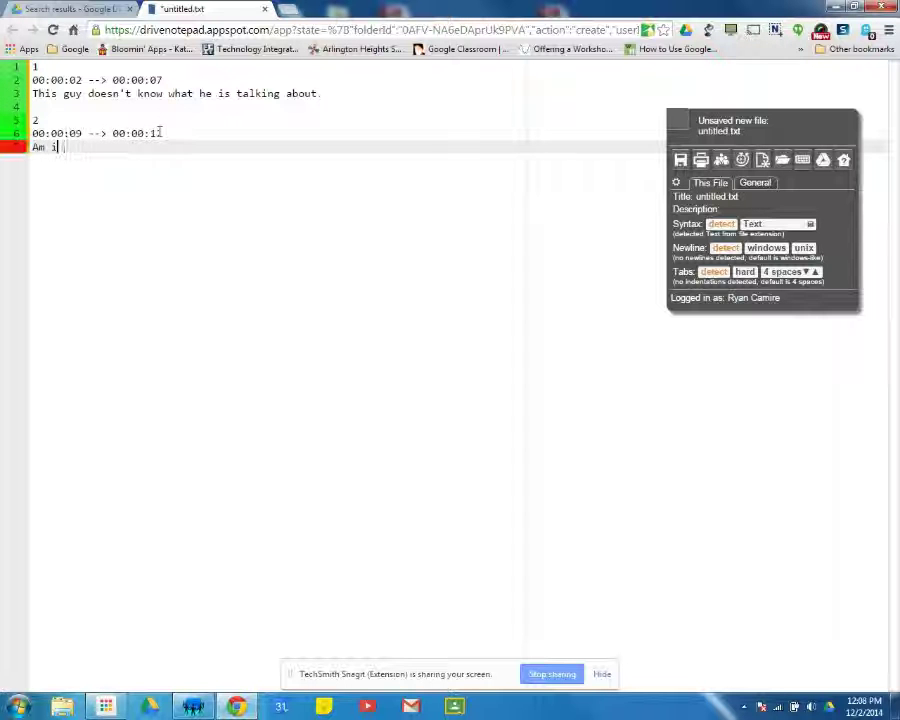
key("BackSpace")
key("BackSpace")
type("I right?")
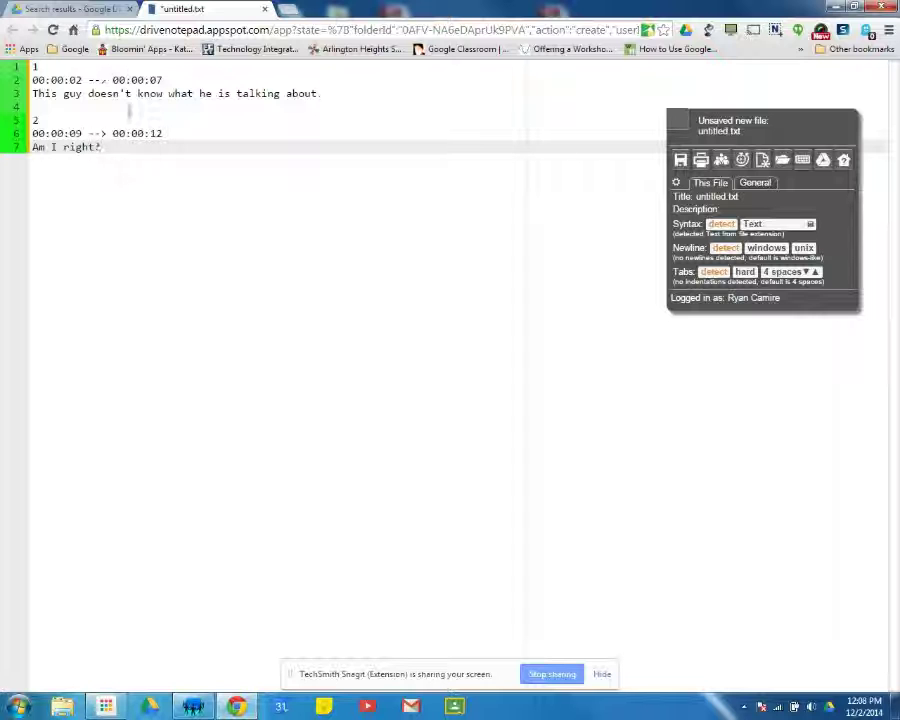
Rename the file to caption test.srt in the This File panel and save it to Drive
left_click(714, 205)
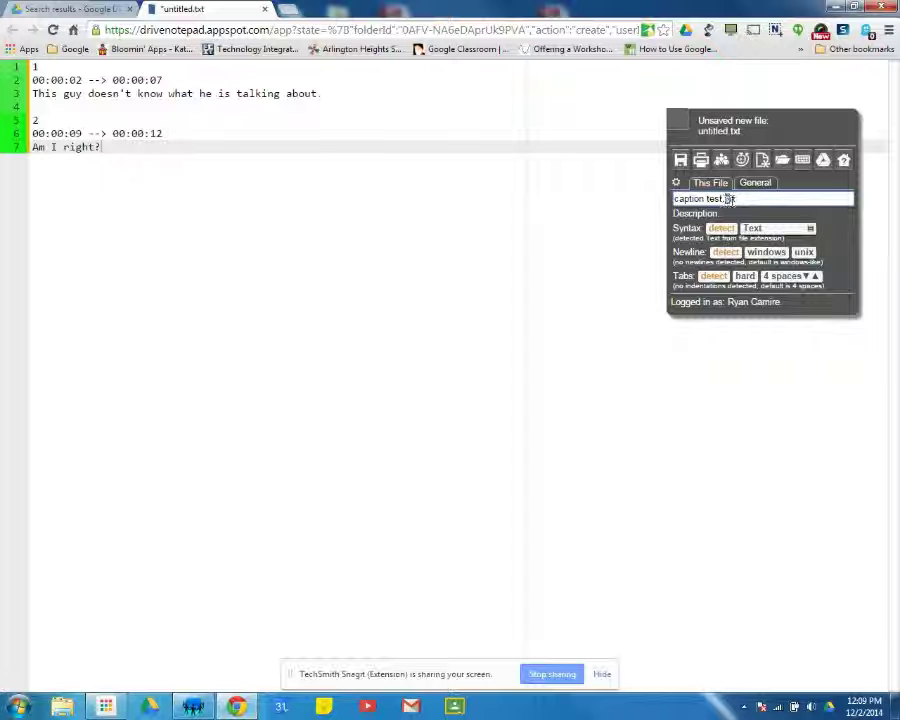
left_click(758, 198)
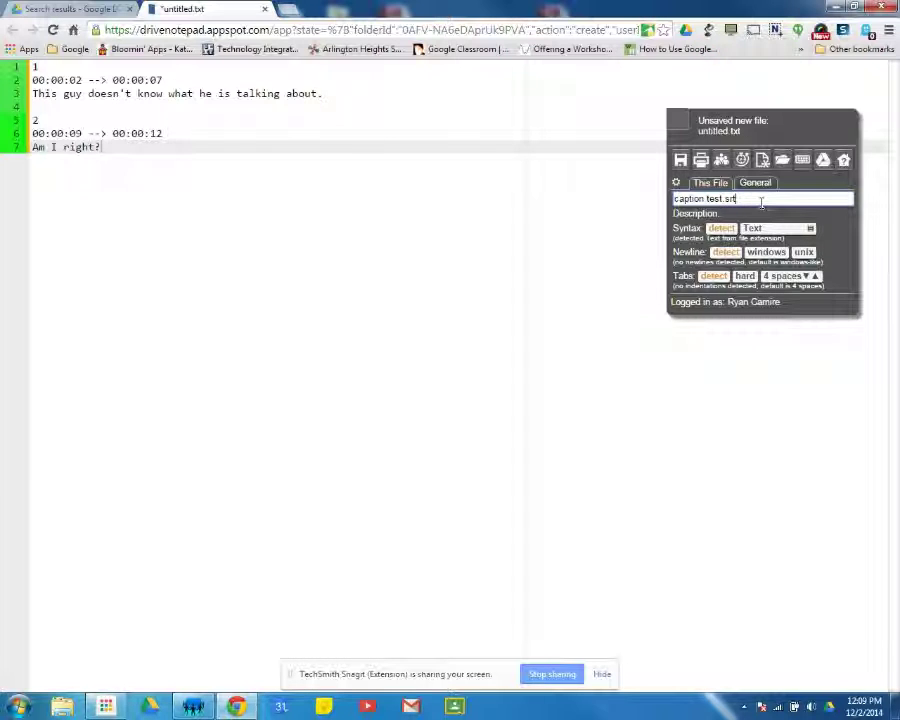
left_click(682, 162)
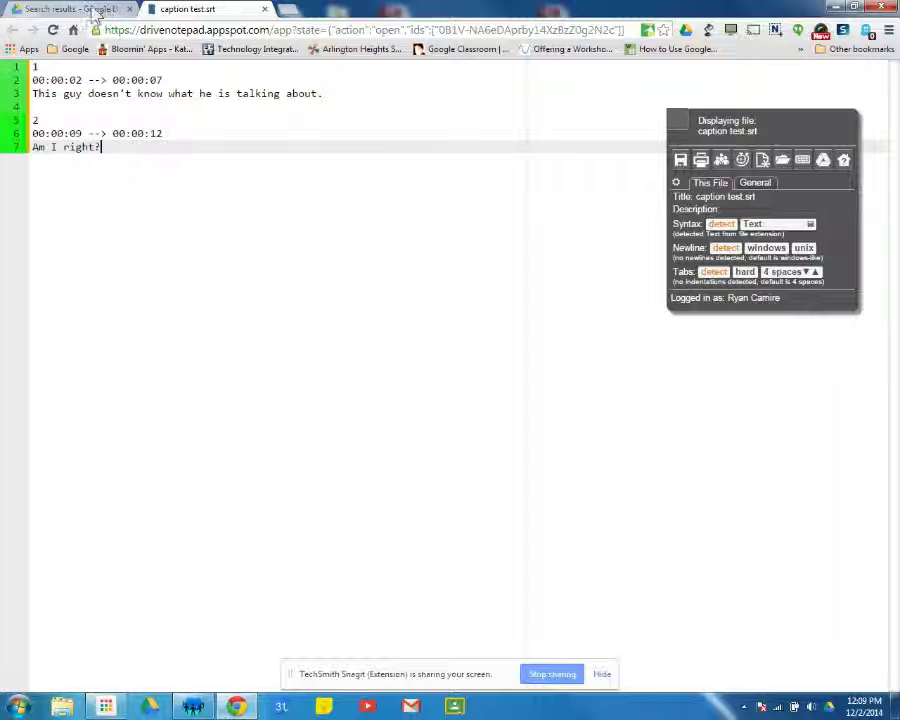
Select Economics.avi in the Drive search results and show its details panel
left_click(98, 11)
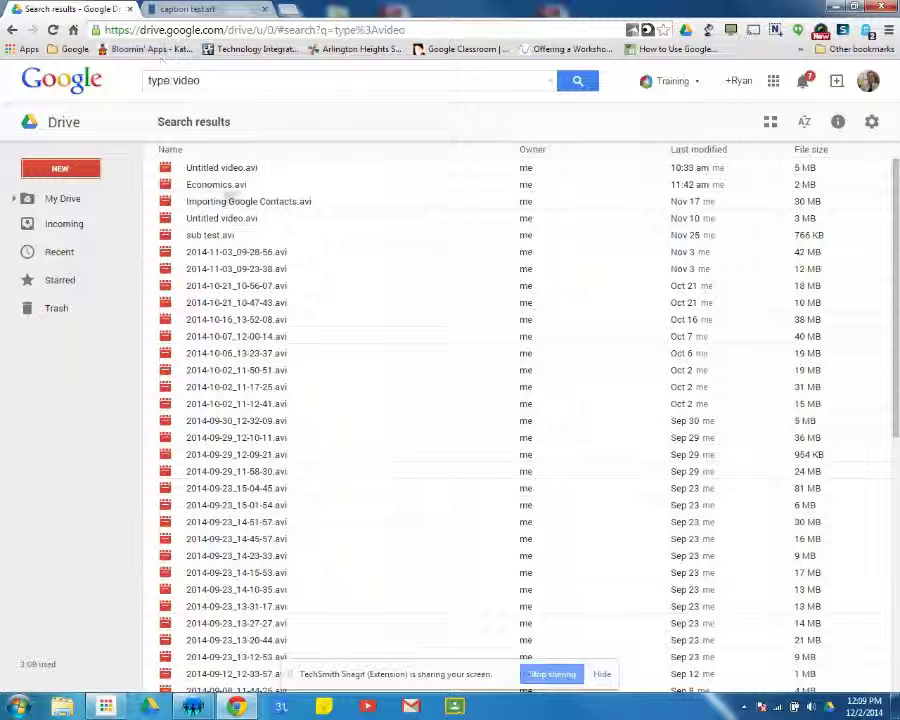
left_click(225, 188)
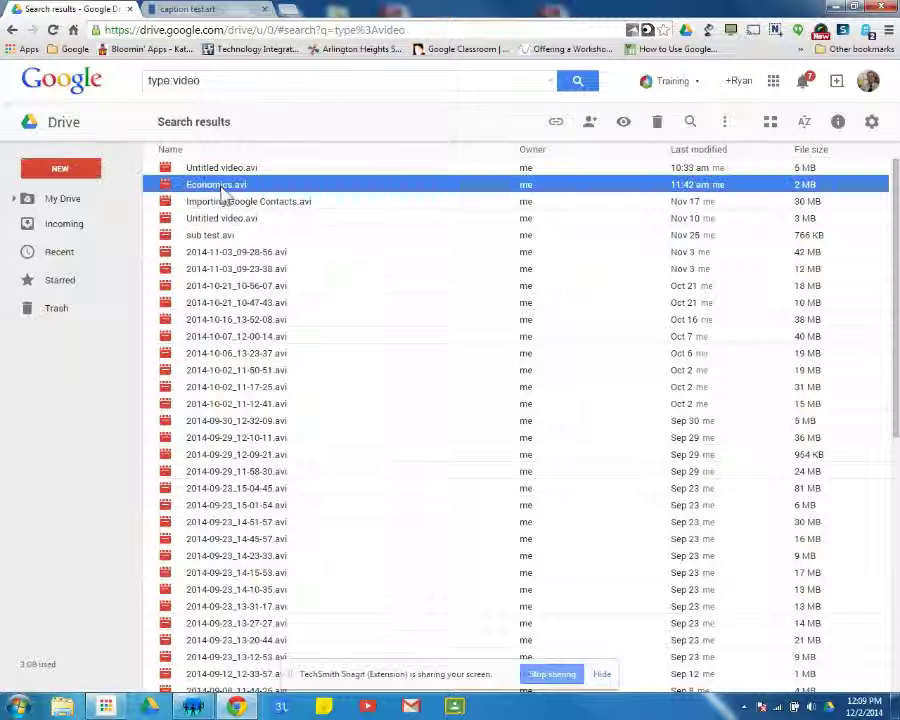
left_click(838, 123)
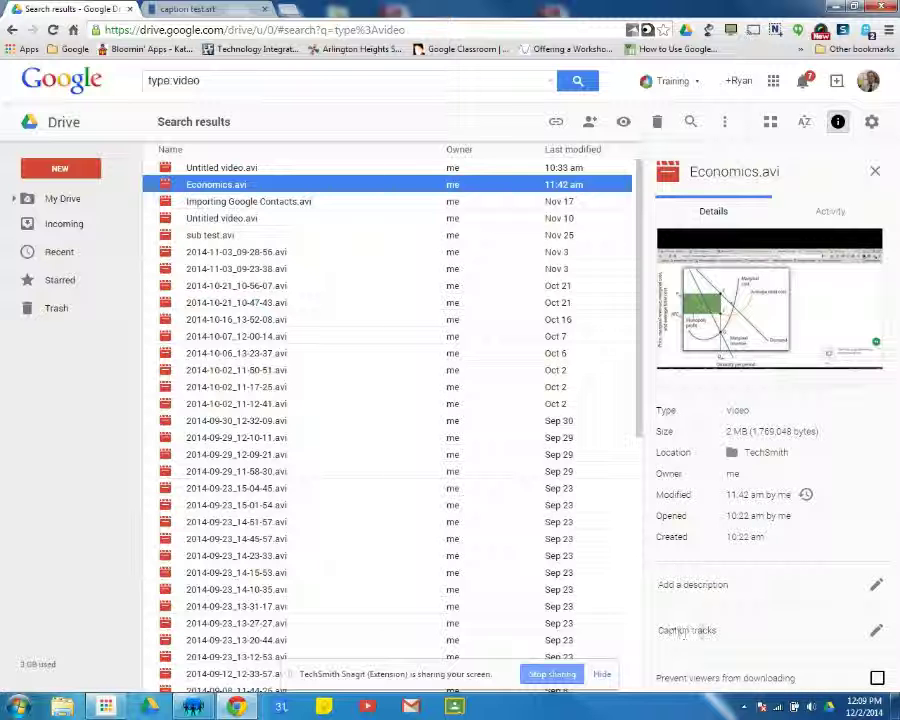
Add a new caption track and pick caption test.srt from the local Google Drive folder
left_click(876, 632)
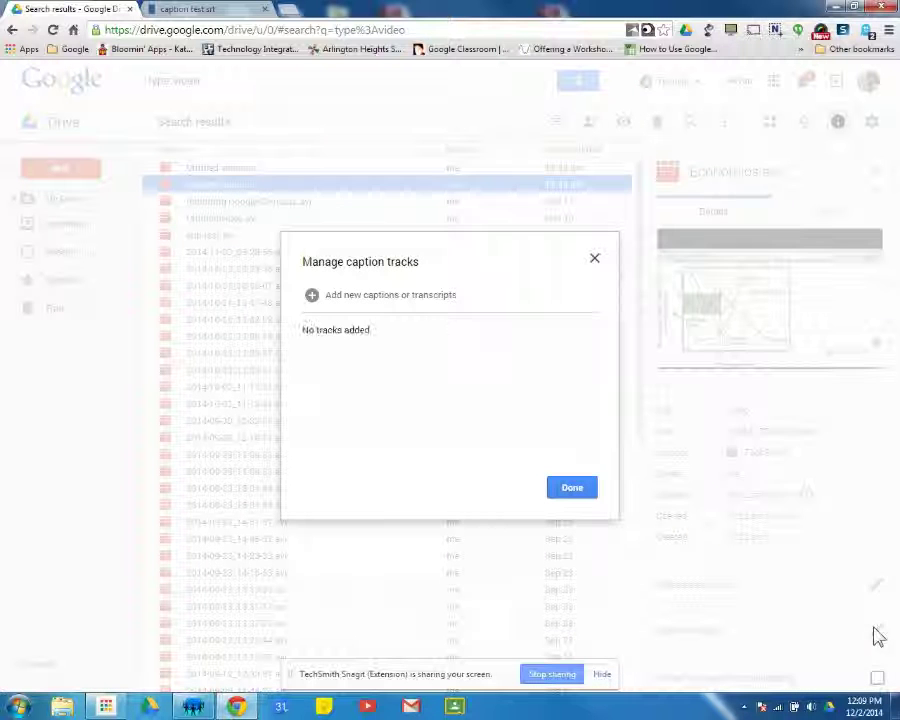
left_click(405, 300)
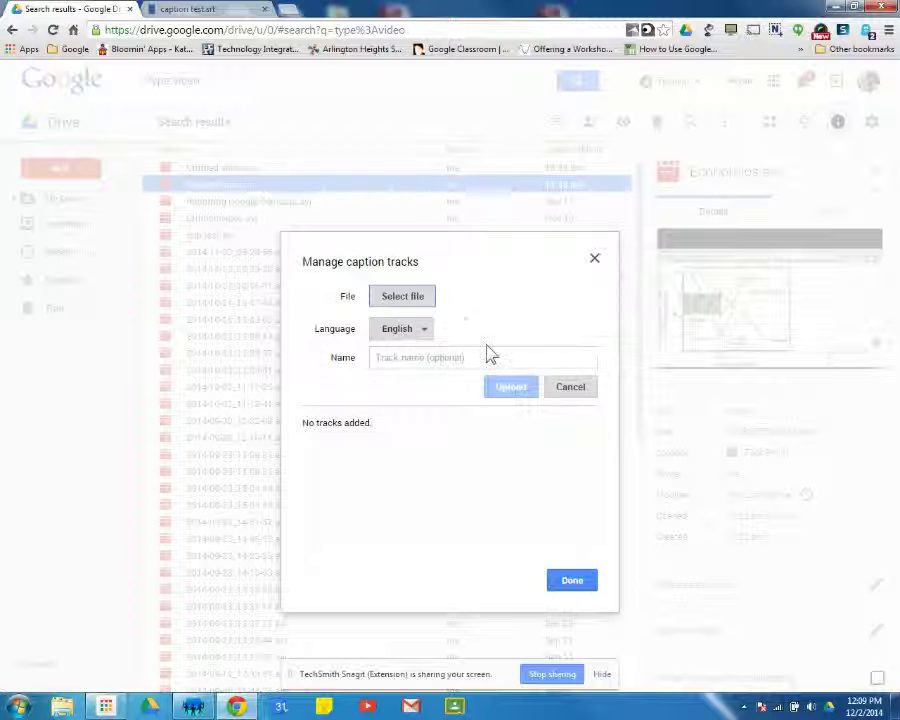
left_click(410, 300)
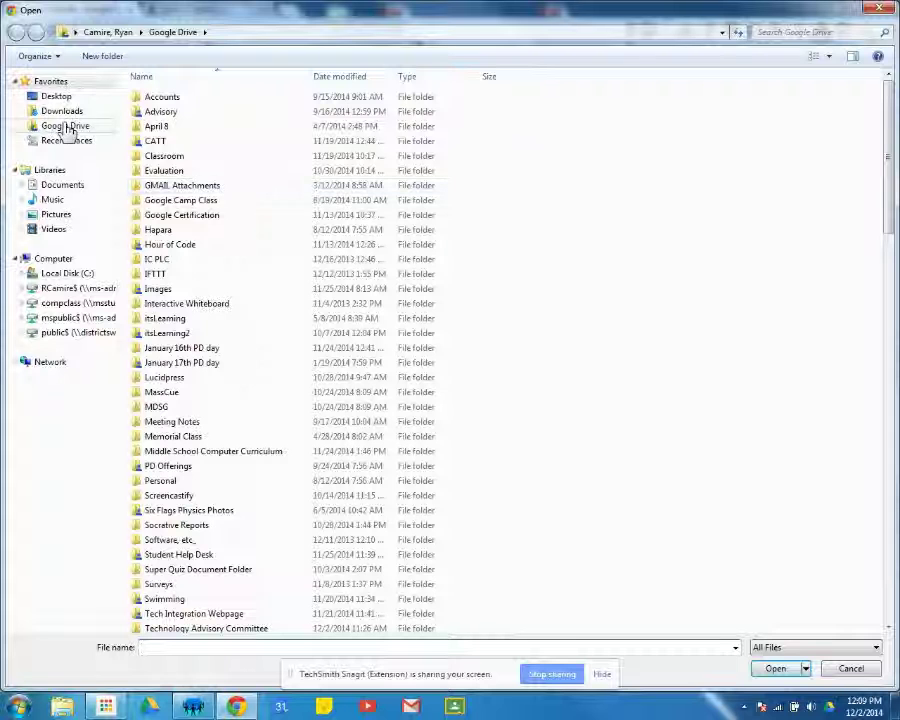
left_click(63, 127)
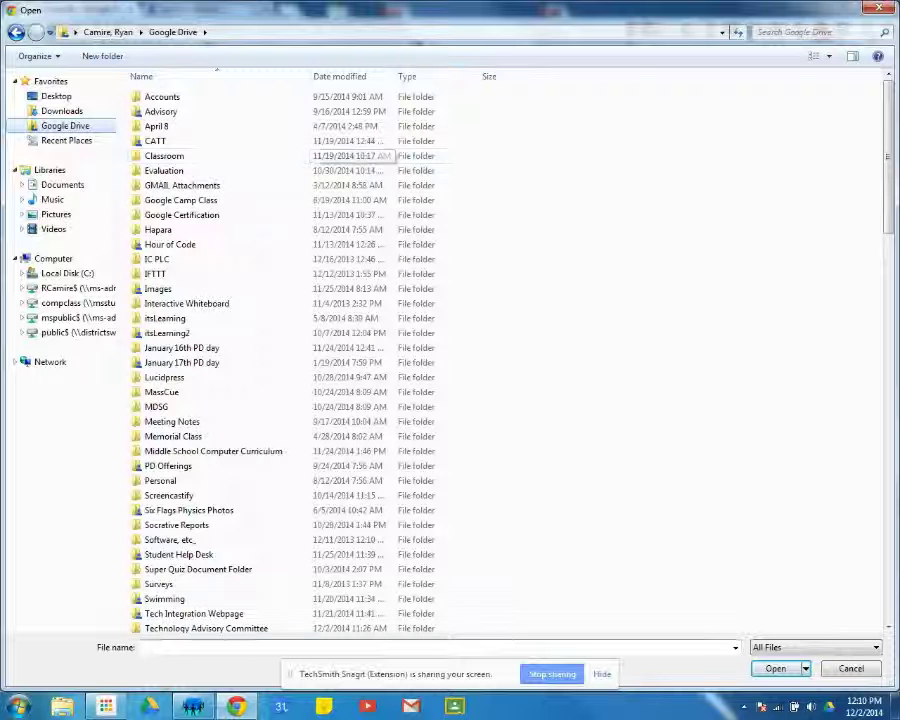
left_click(233, 542)
scroll(267, 540, "down", 7)
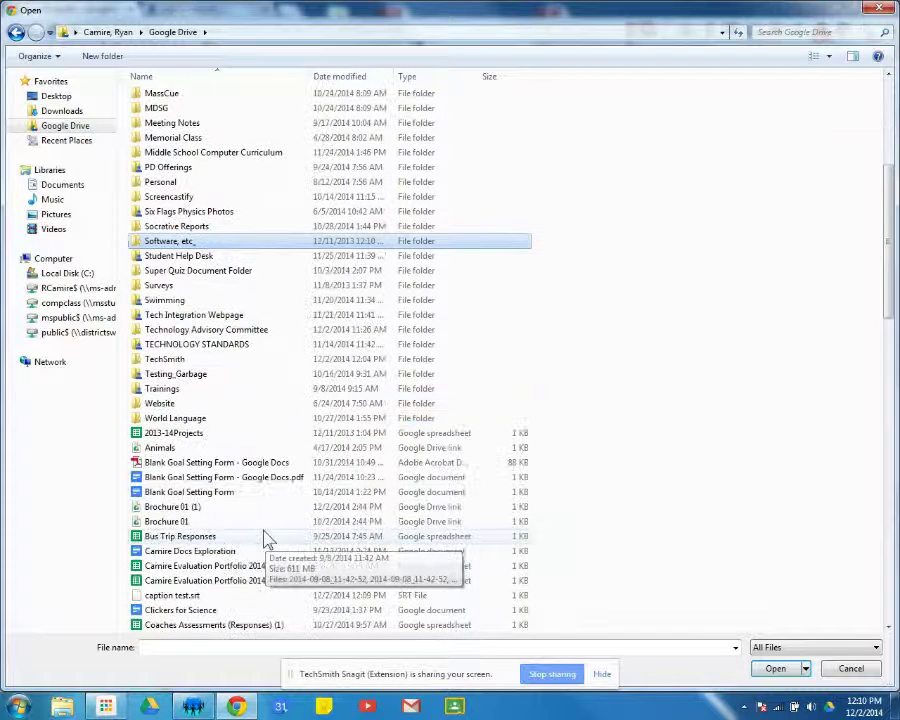
left_click(176, 598)
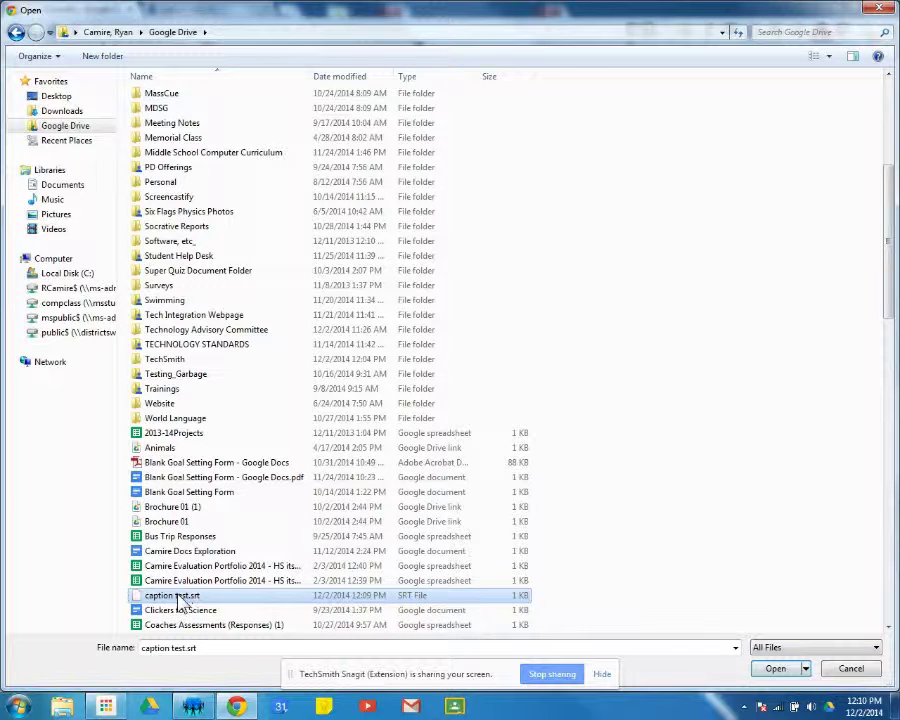
Upload caption test.srt as the English caption track 'Caption test One' and close the manager
double_click(176, 596)
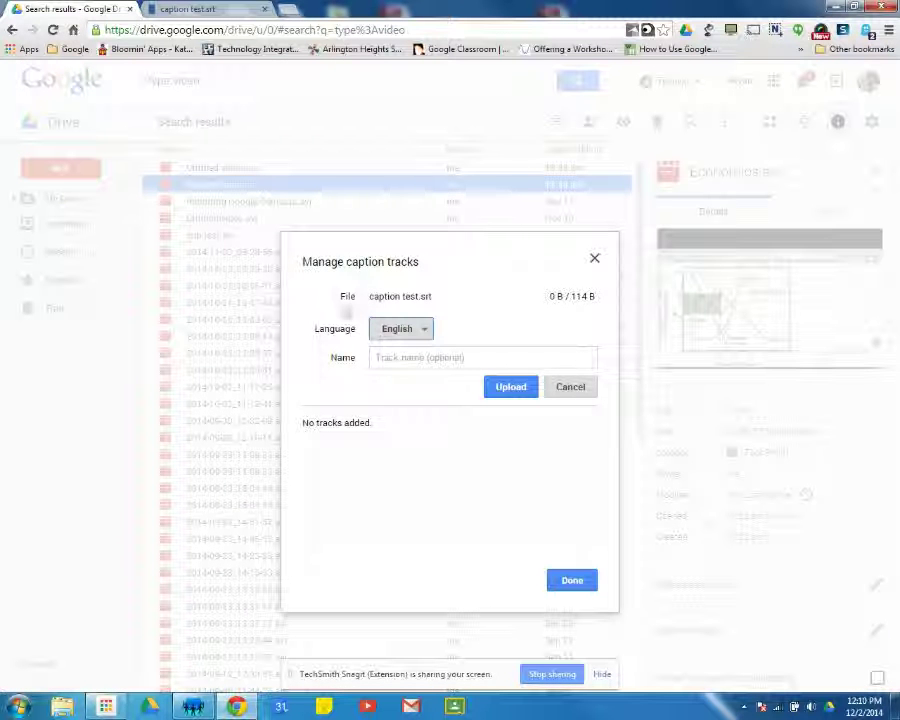
left_click(402, 357)
type("Cap")
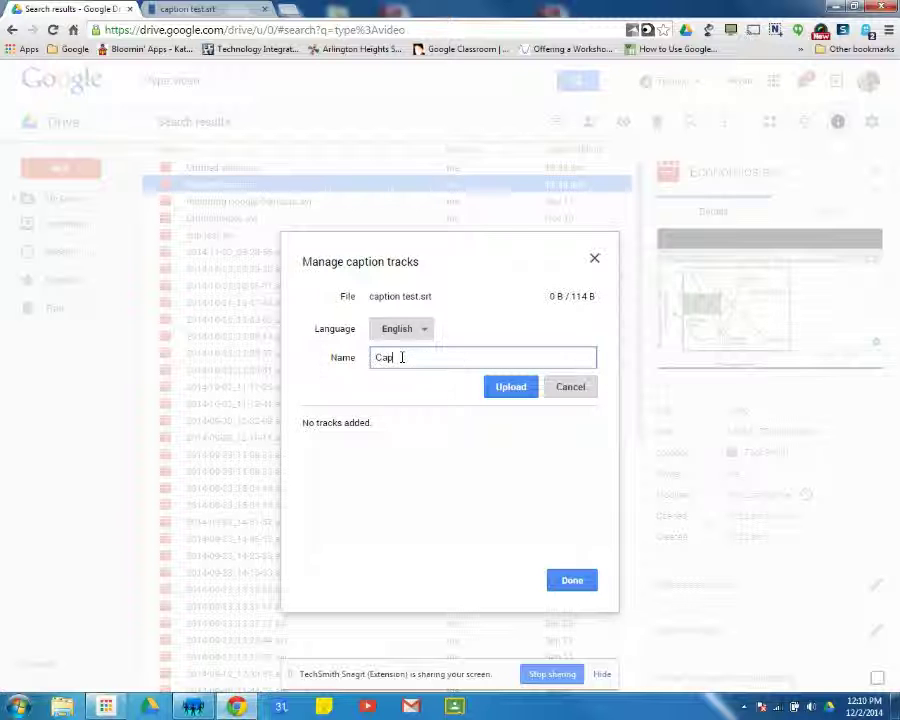
type("tion test One")
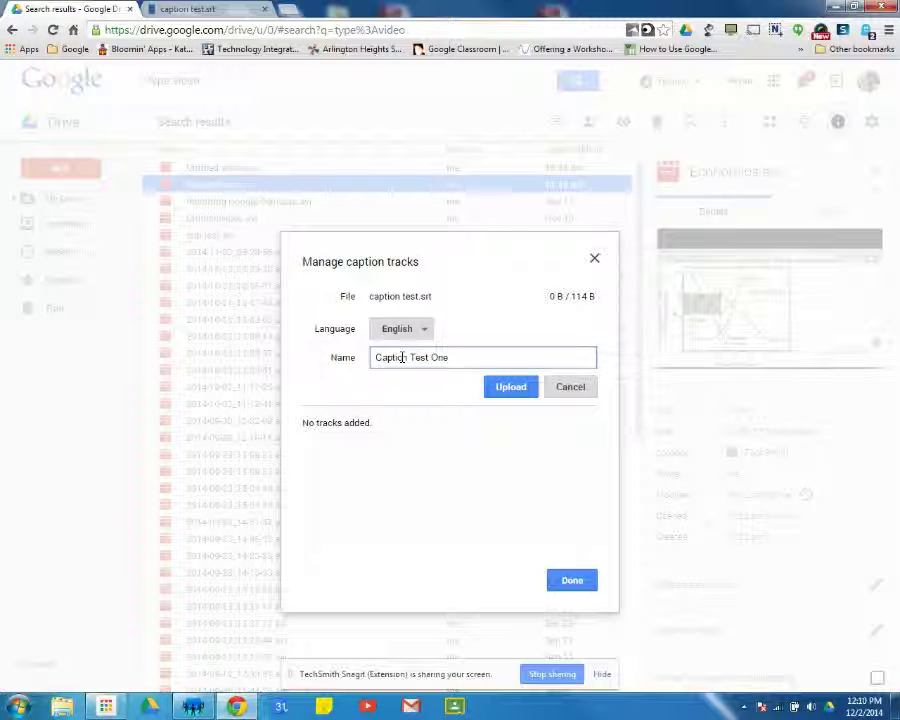
left_click(510, 388)
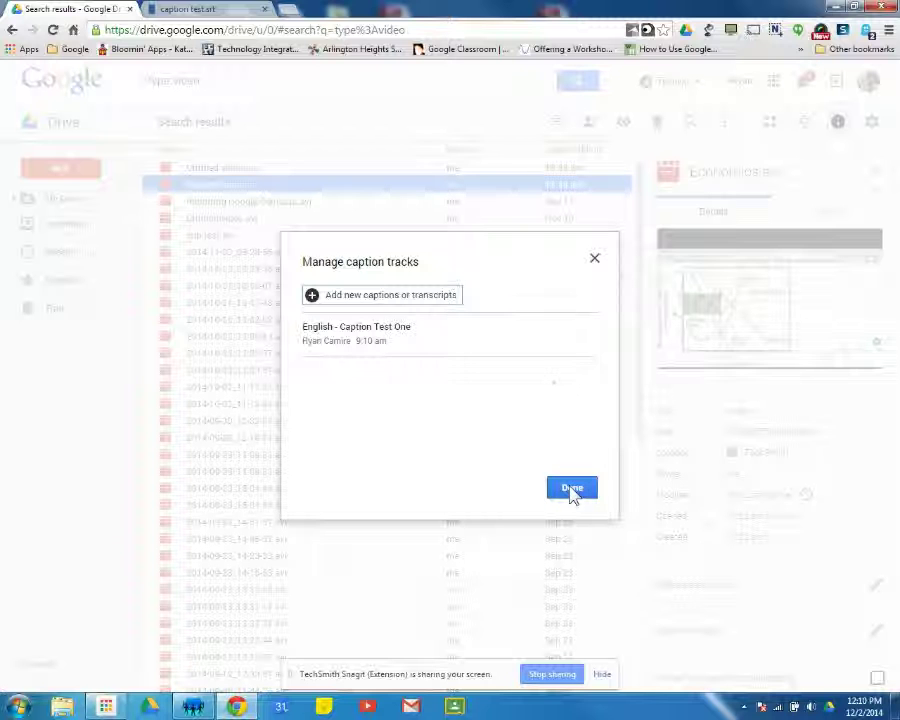
mouse_move(521, 337)
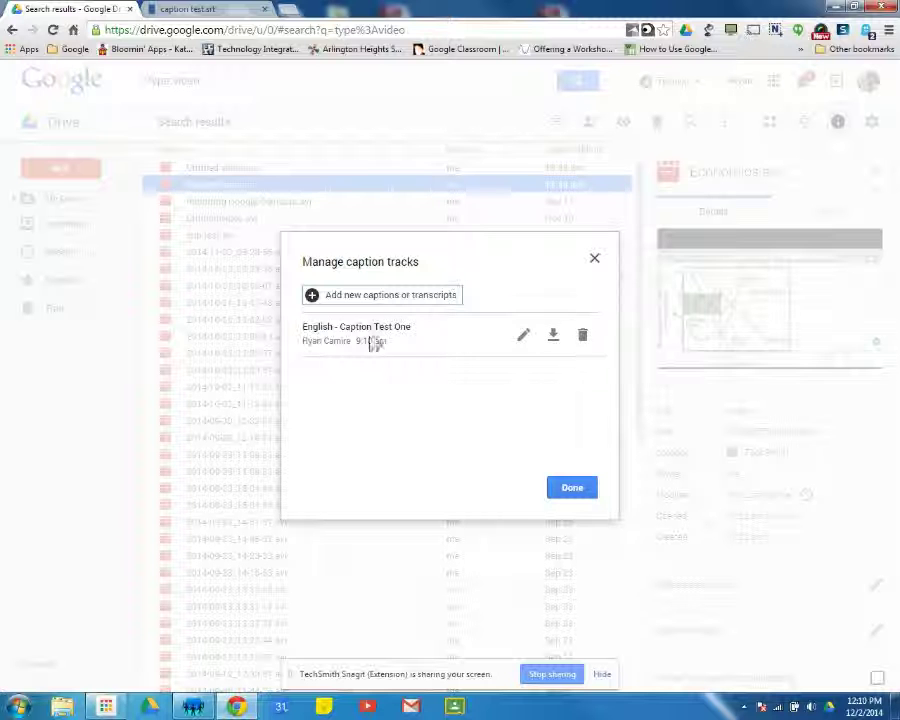
left_click(572, 489)
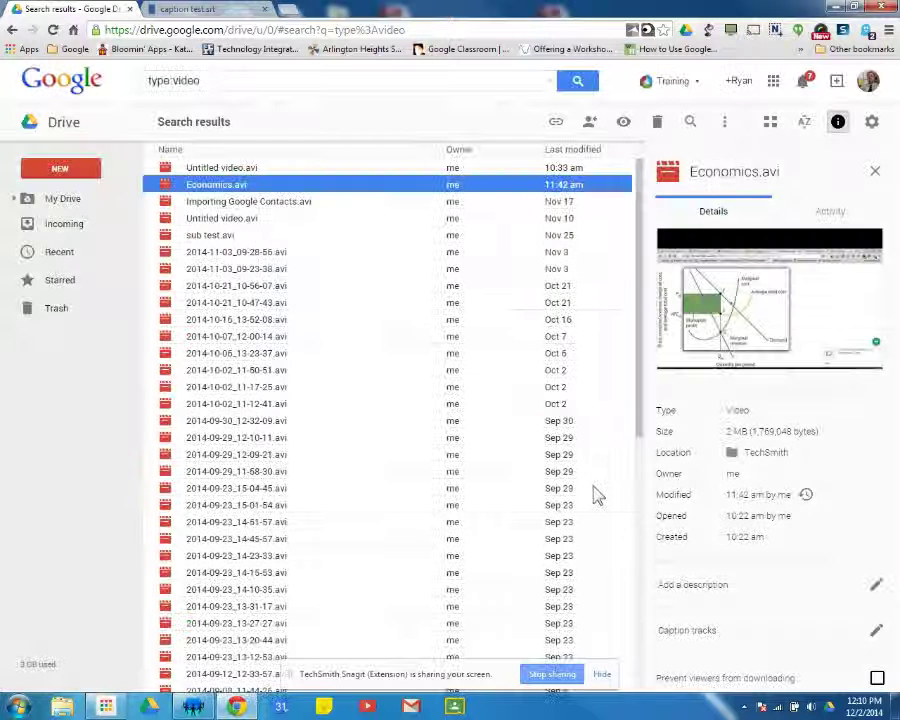
double_click(228, 192)
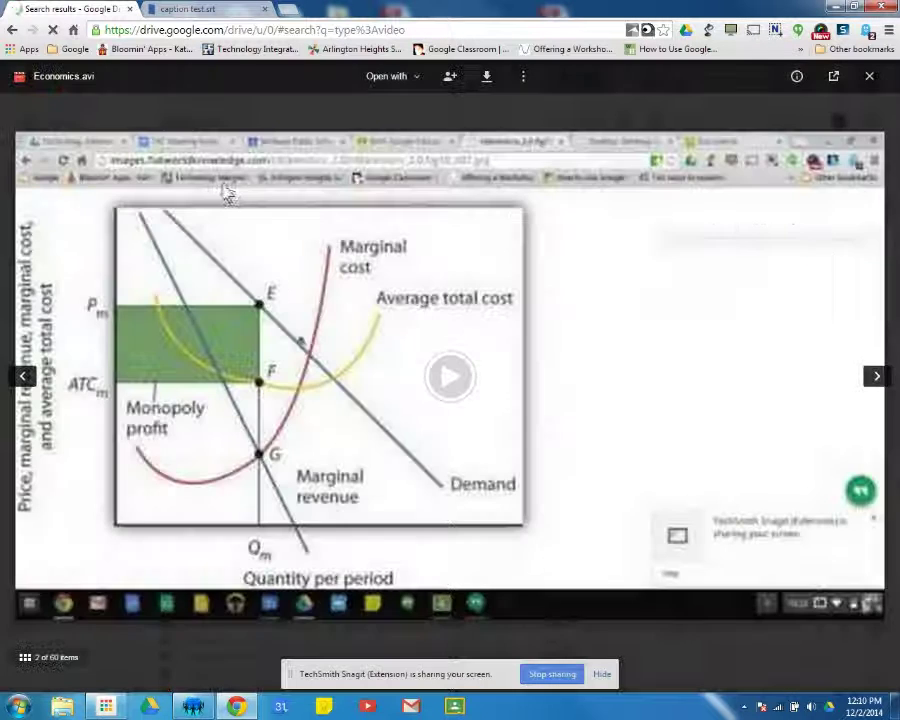
left_click(412, 573)
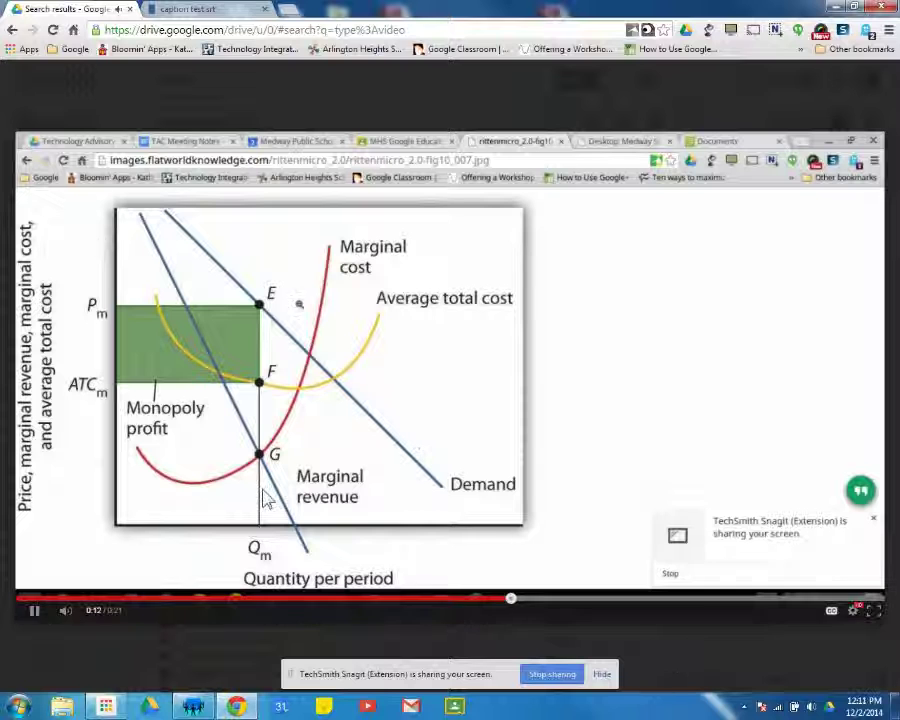
left_click(33, 612)
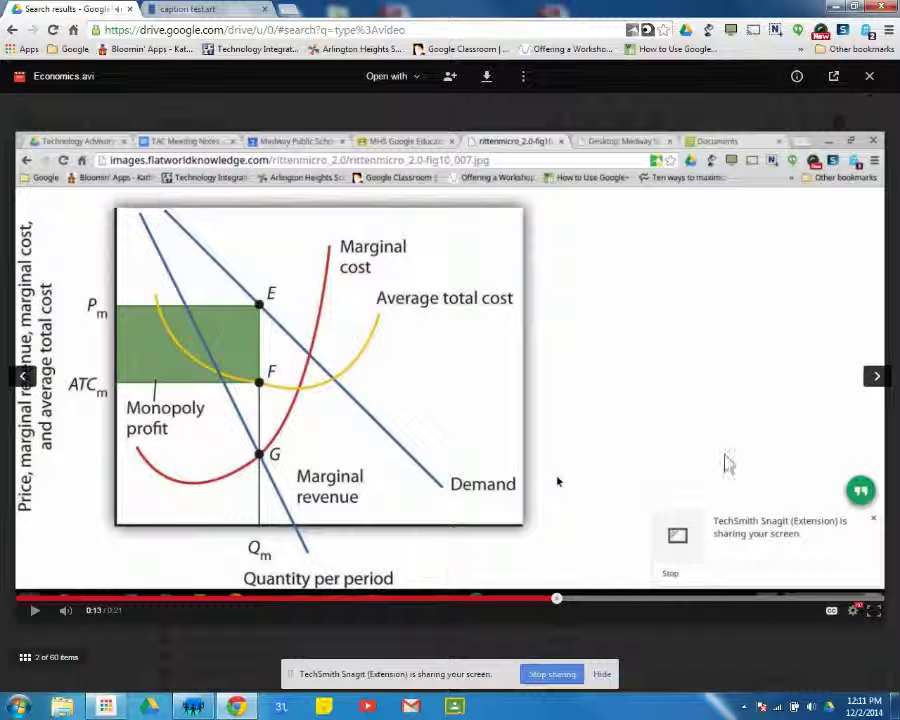
left_click(868, 76)
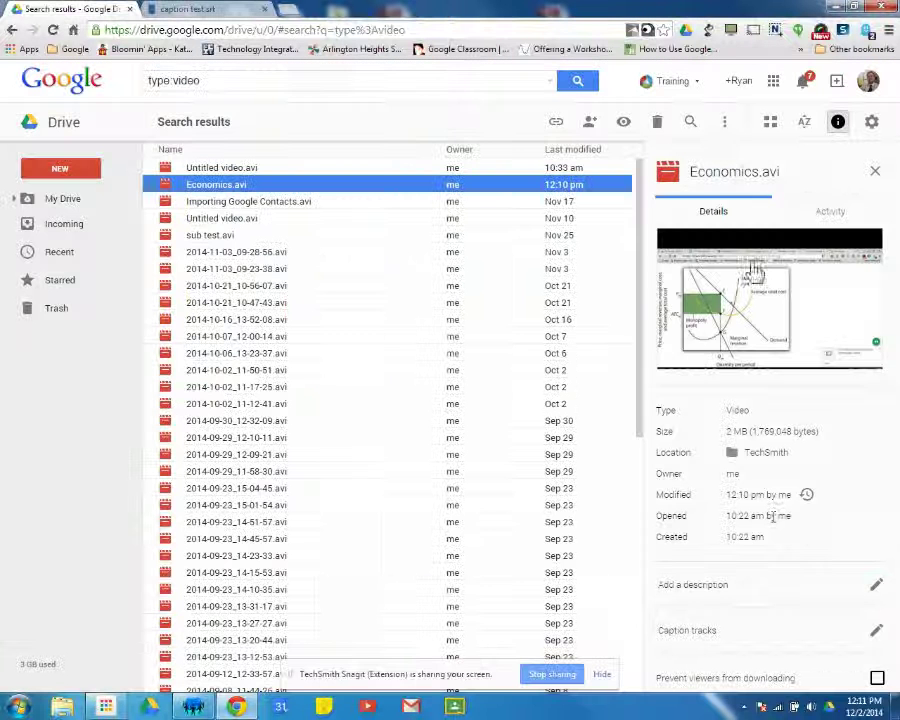